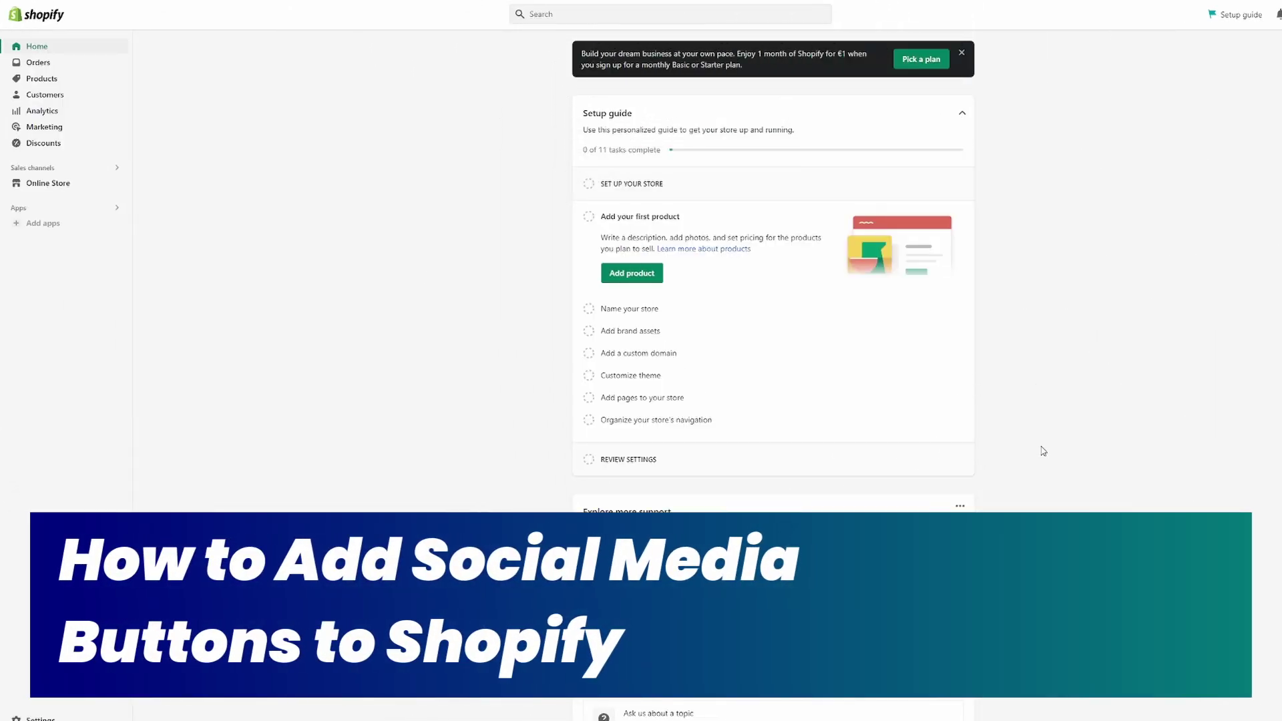
scroll(1043, 450, "down", 1)
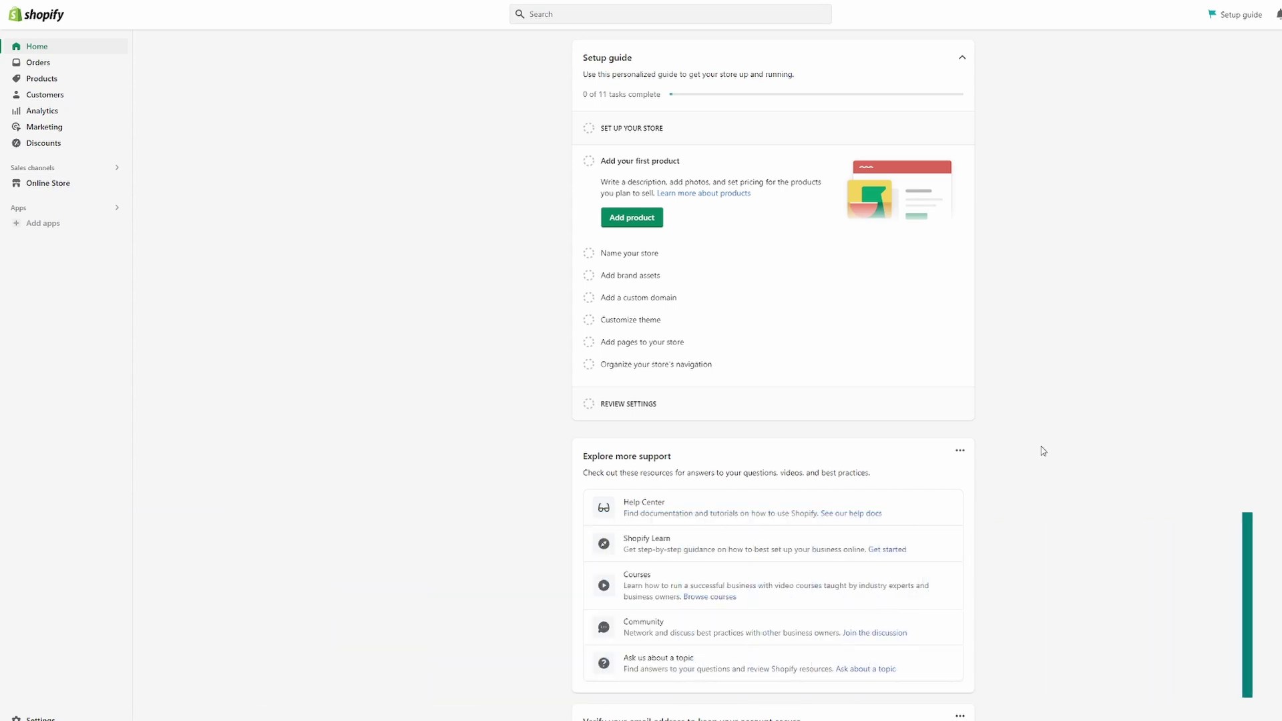
scroll(1043, 451, "up", 1)
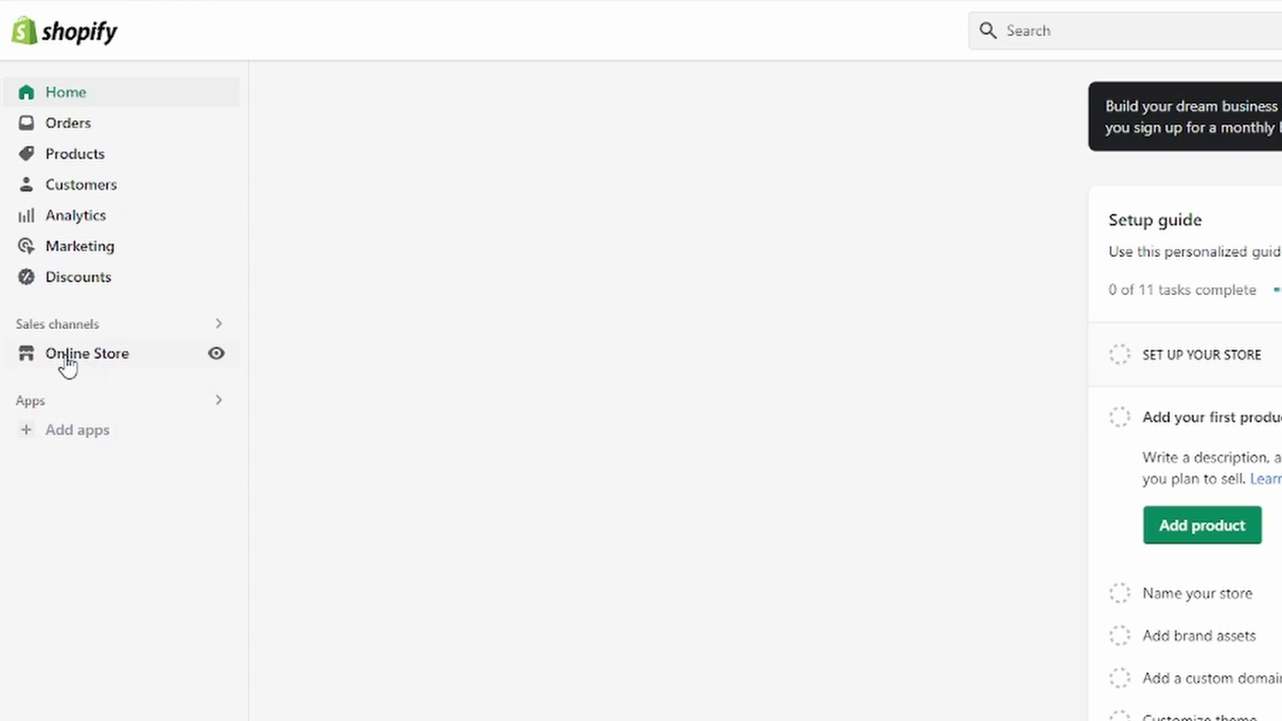
Go to the Online Store Themes page, where Dawn is listed as the current theme.
left_click(65, 355)
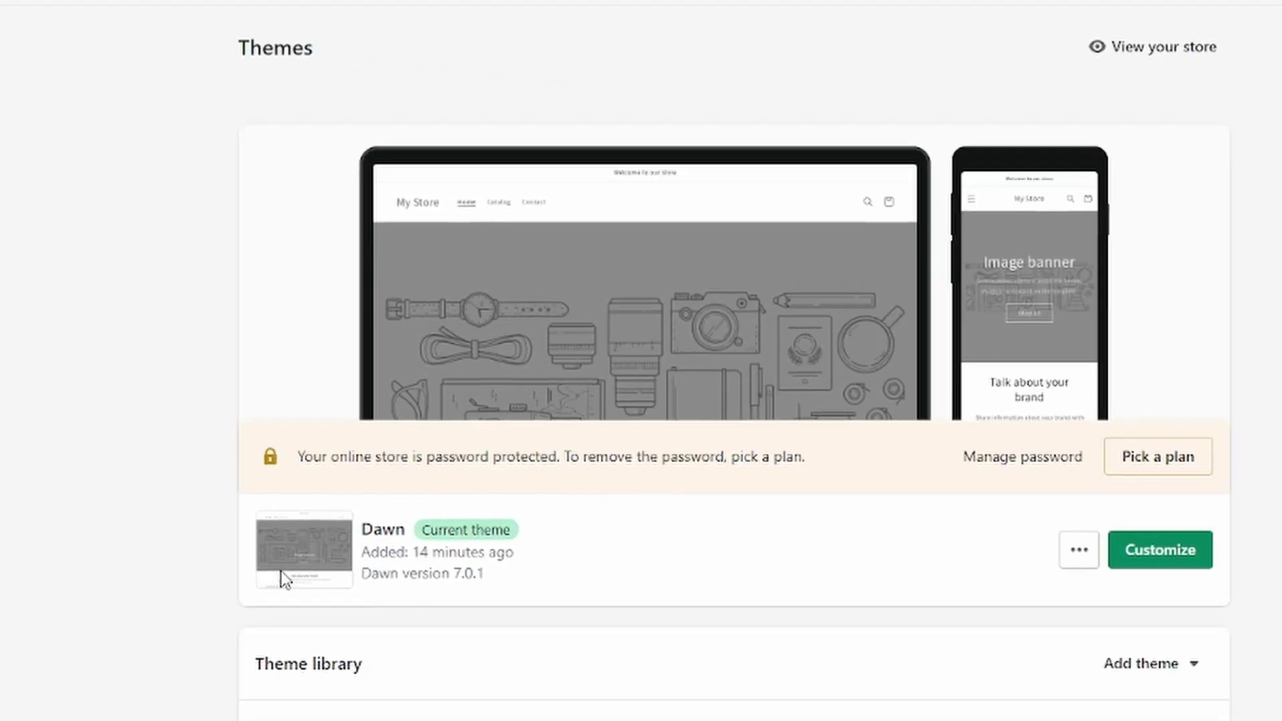
left_click_drag(321, 524, 509, 536)
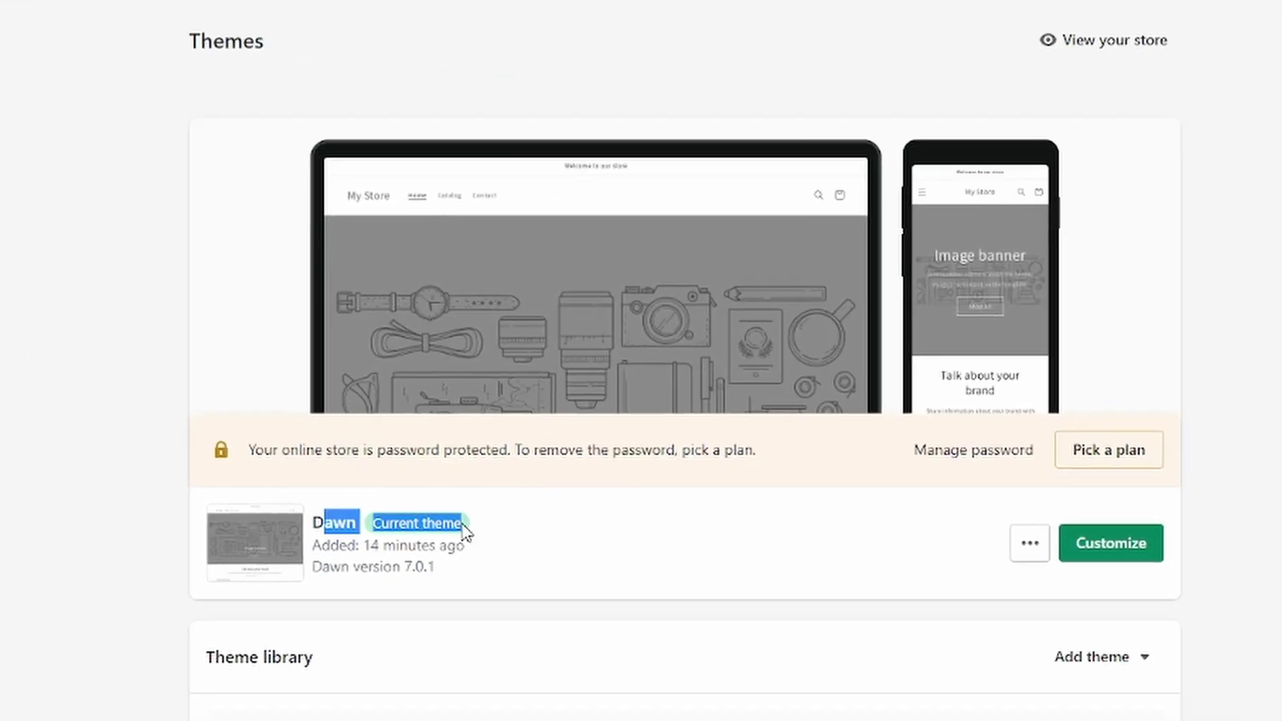
Open the Dawn theme editor and switch to its Theme settings panel.
left_click(532, 575)
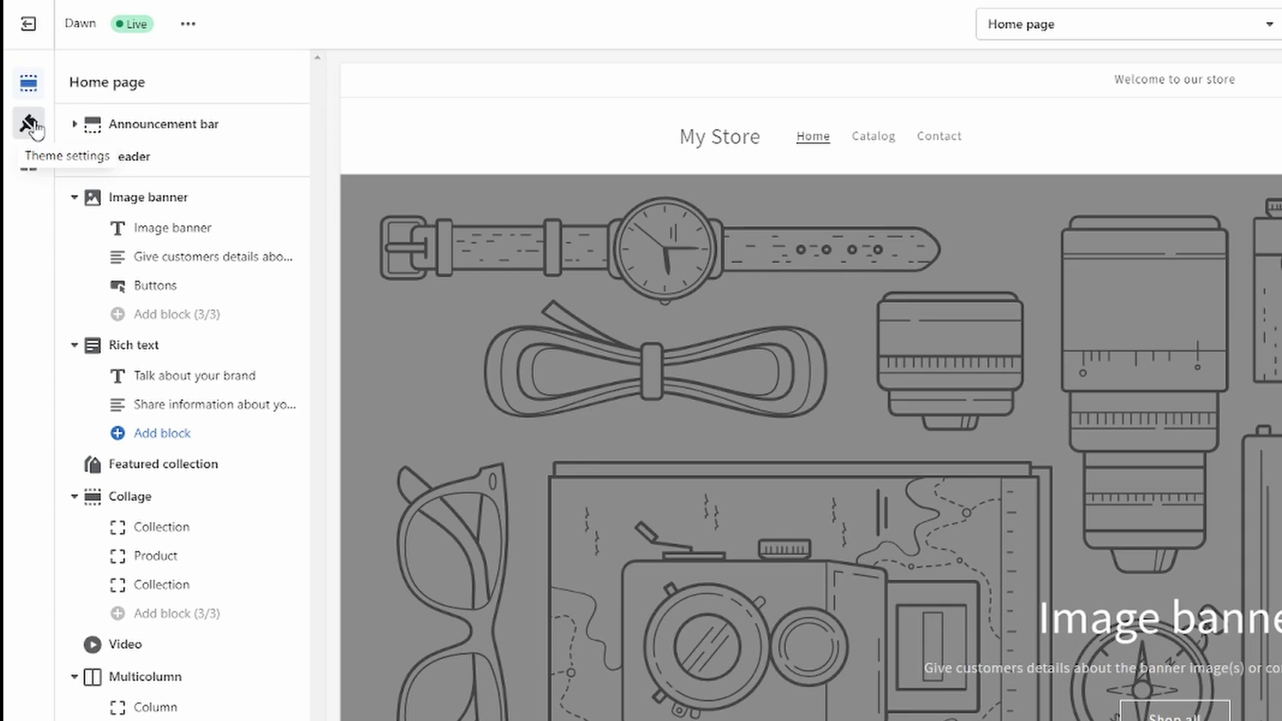
left_click(31, 127)
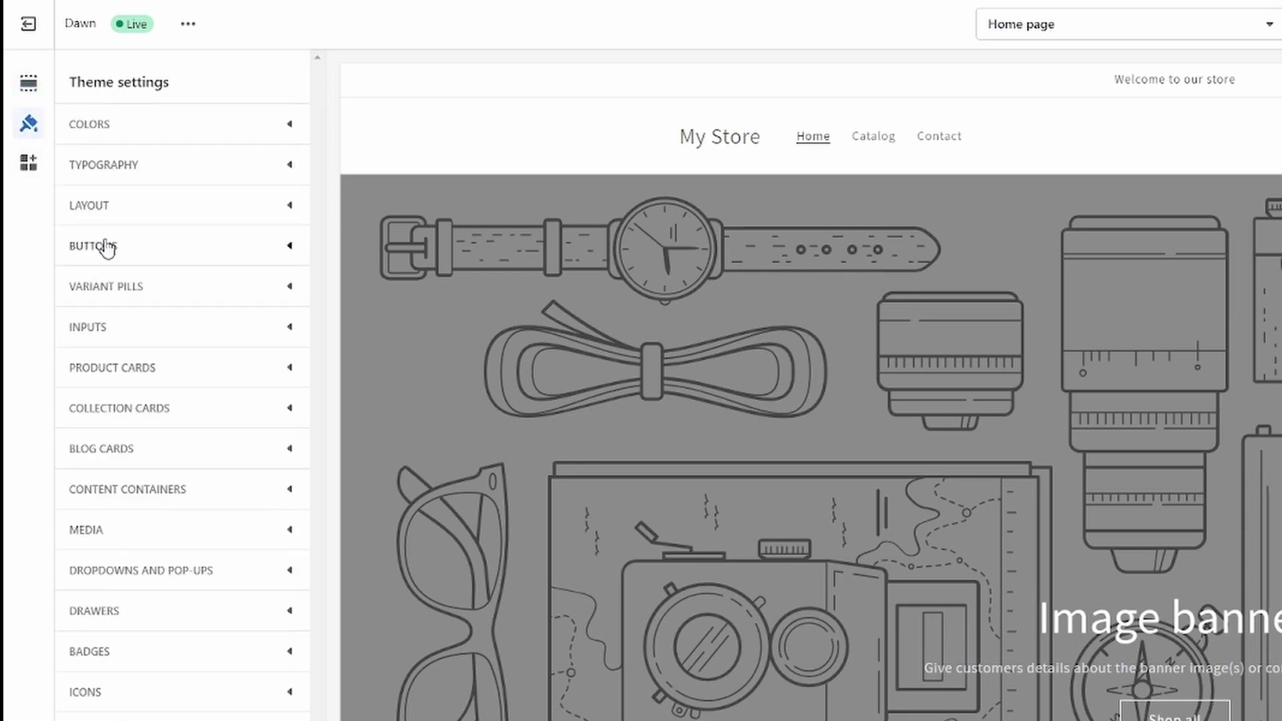
scroll(101, 251, "down", 3)
scroll(131, 301, "down", 1)
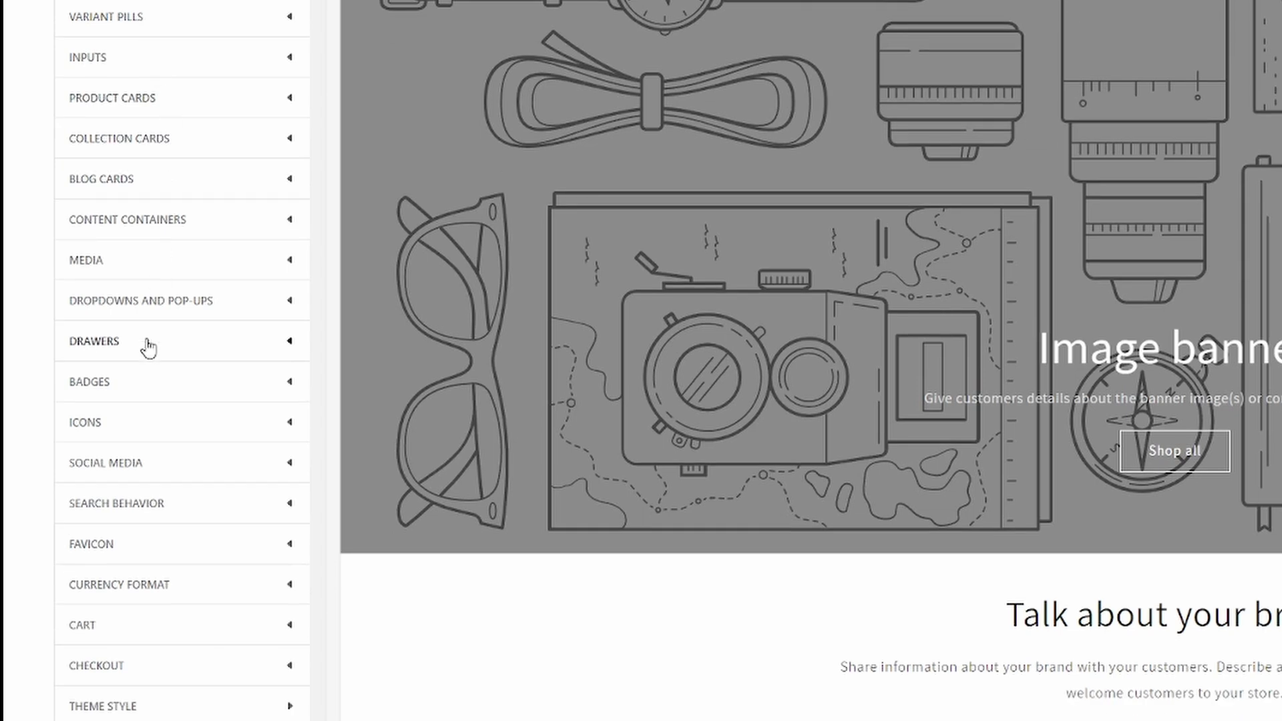
left_click(105, 464)
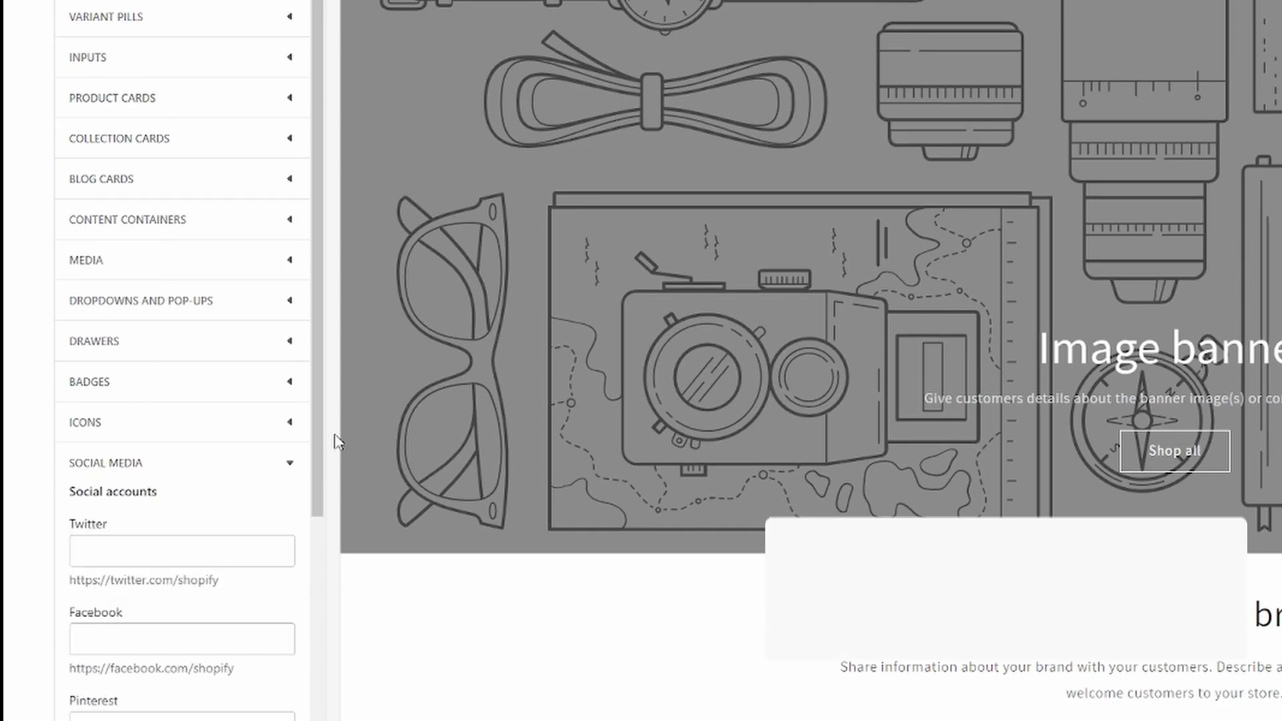
scroll(156, 442, "down", 2)
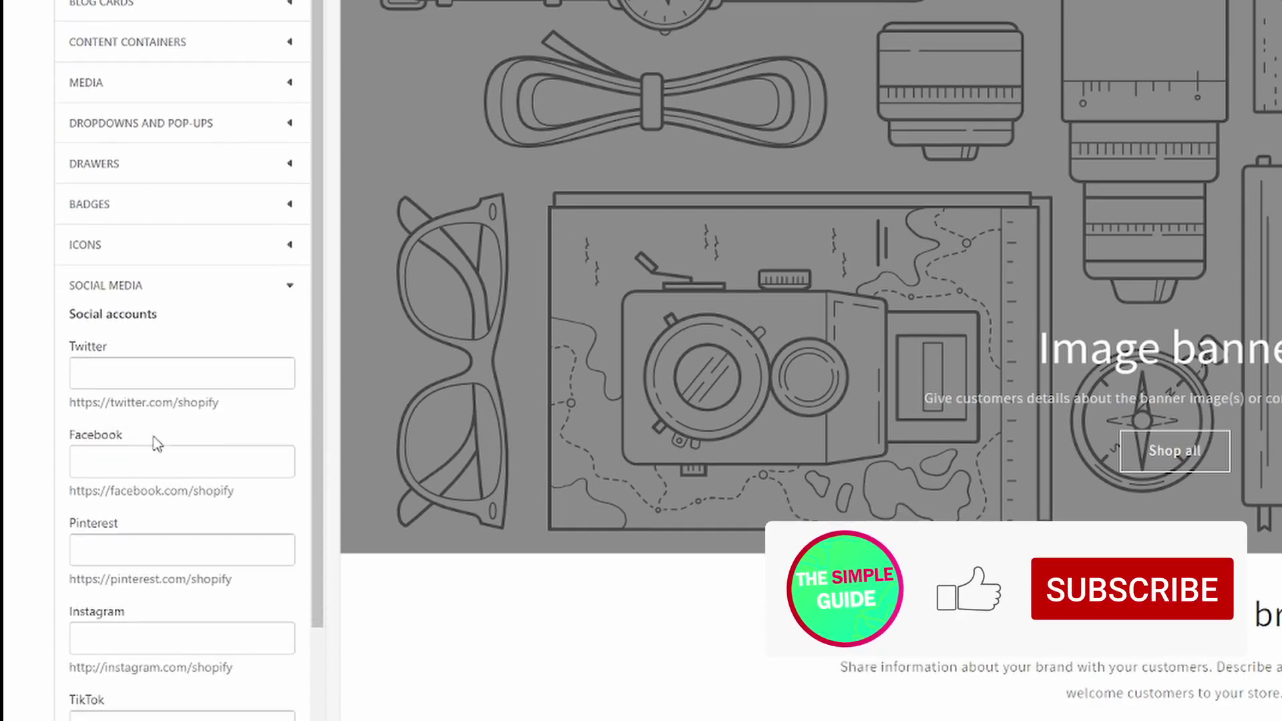
scroll(156, 443, "down", 2)
scroll(113, 253, "down", 1)
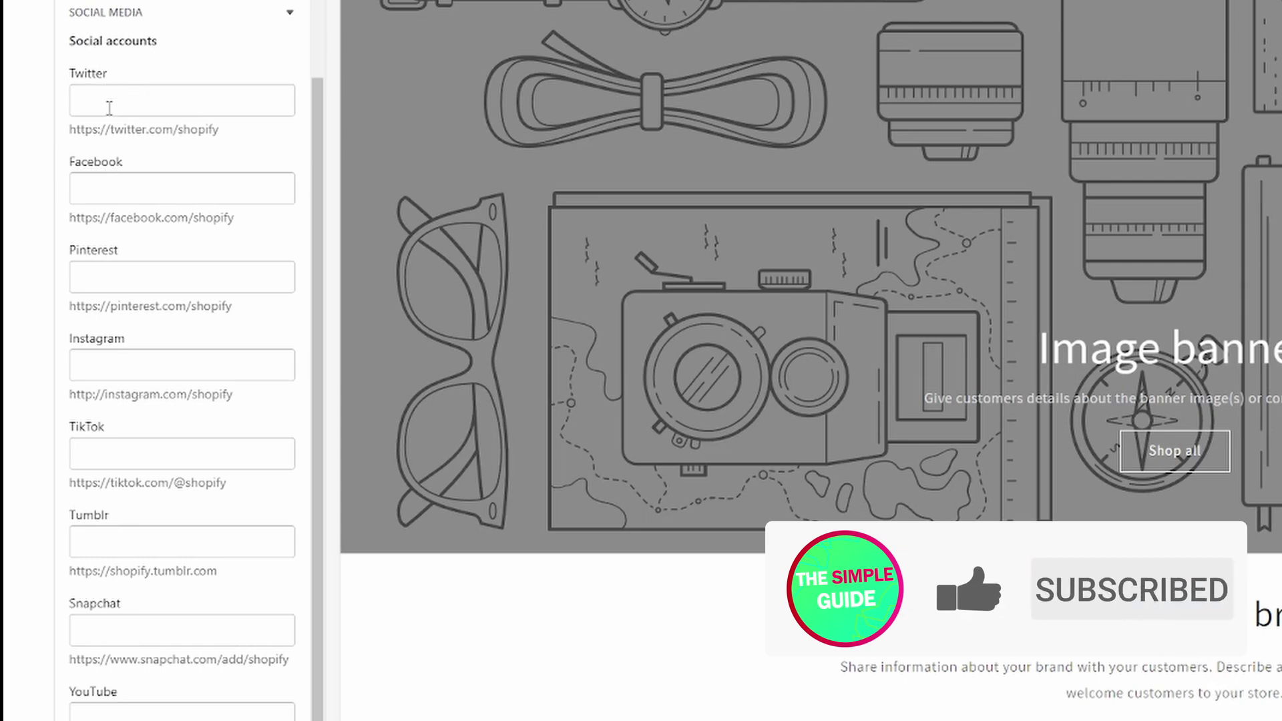
left_click(181, 100)
left_click(181, 188)
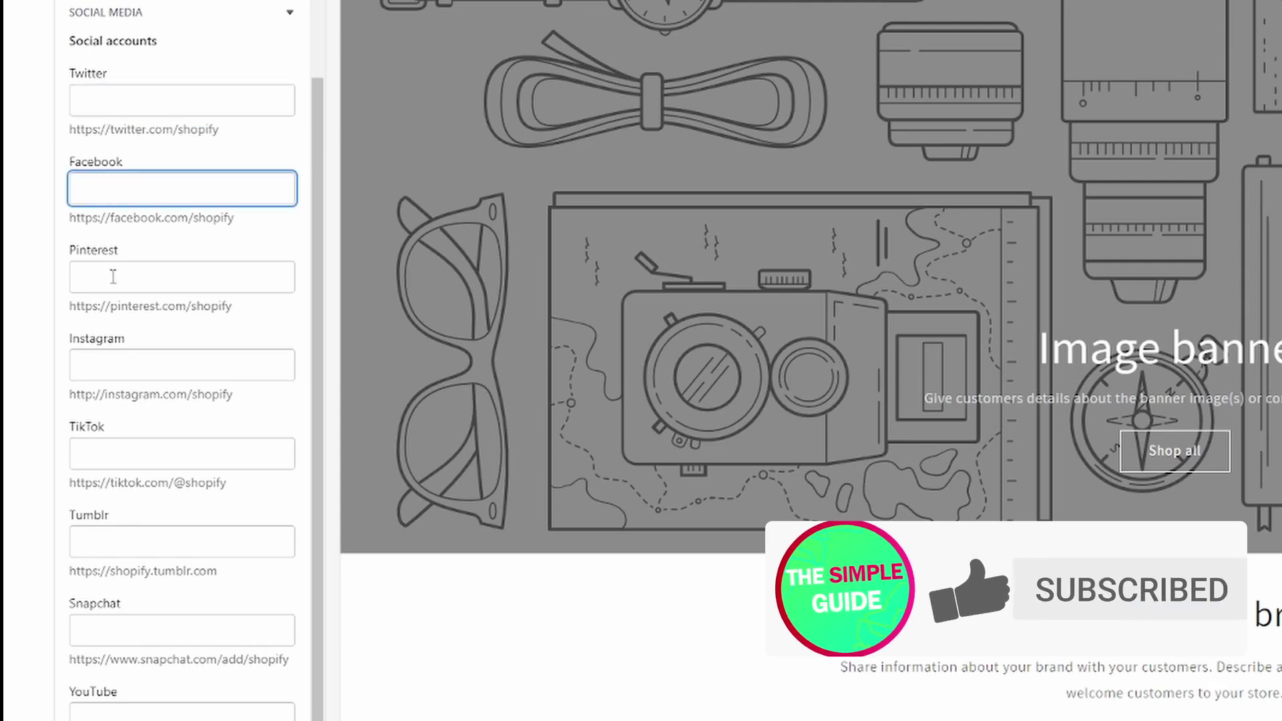
left_click(181, 277)
left_click(117, 366)
left_click(111, 452)
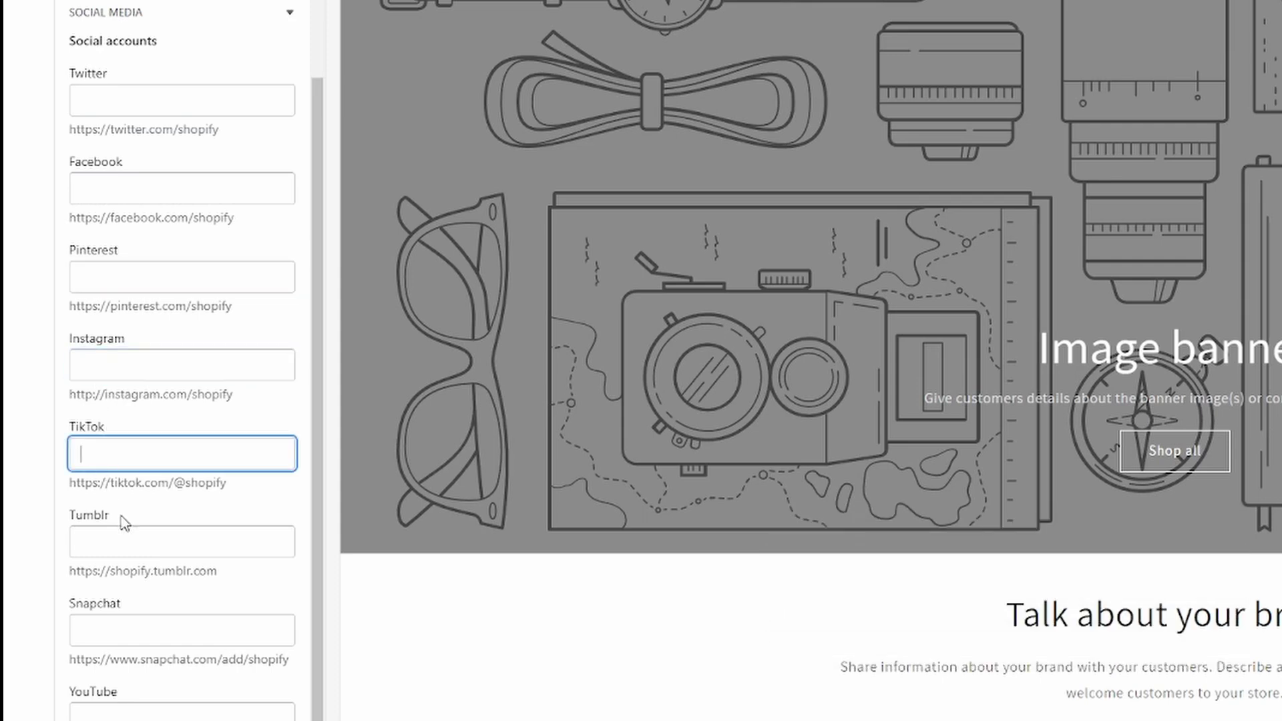
left_click(113, 542)
left_click(90, 628)
scroll(164, 614, "down", 1)
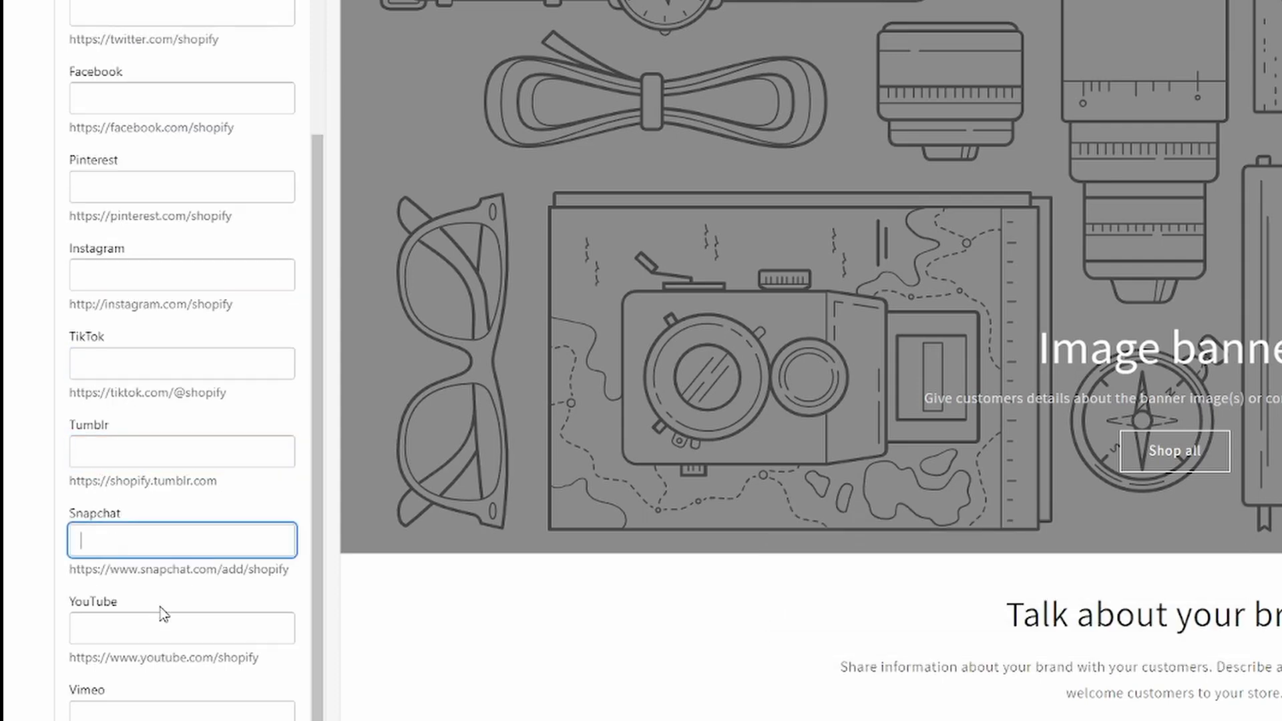
left_click(89, 622)
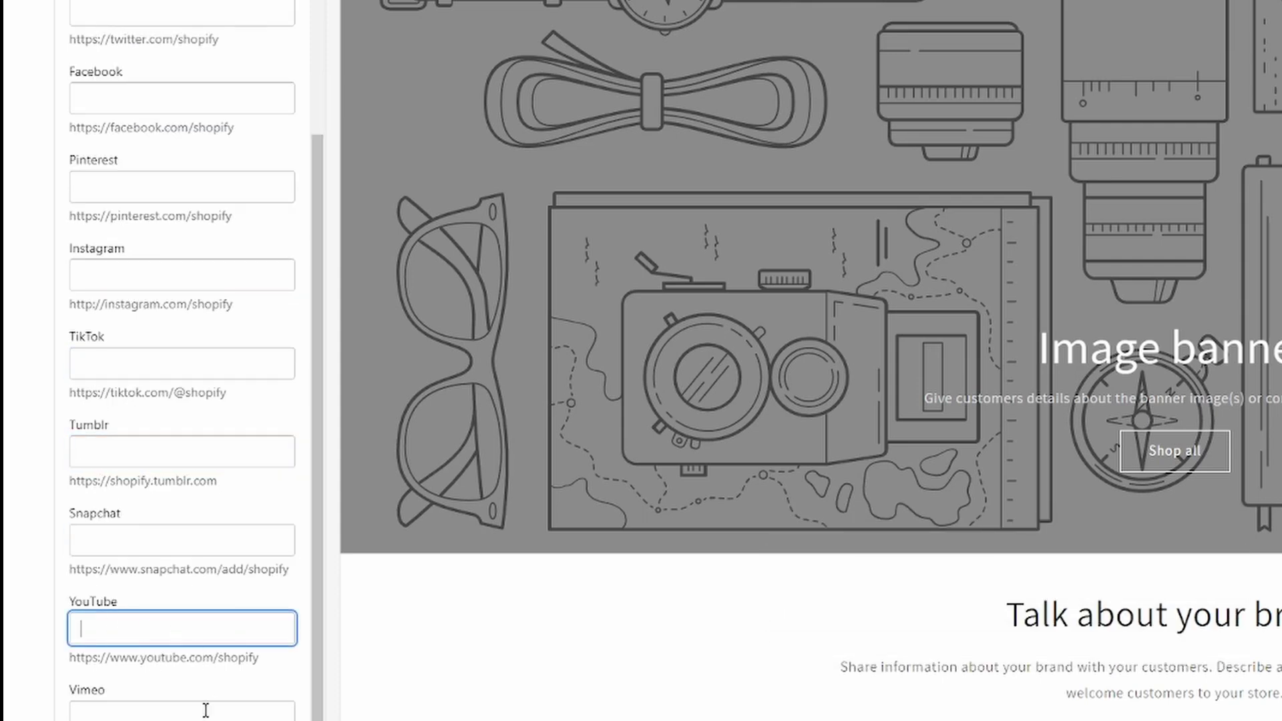
left_click(103, 713)
left_click(156, 631)
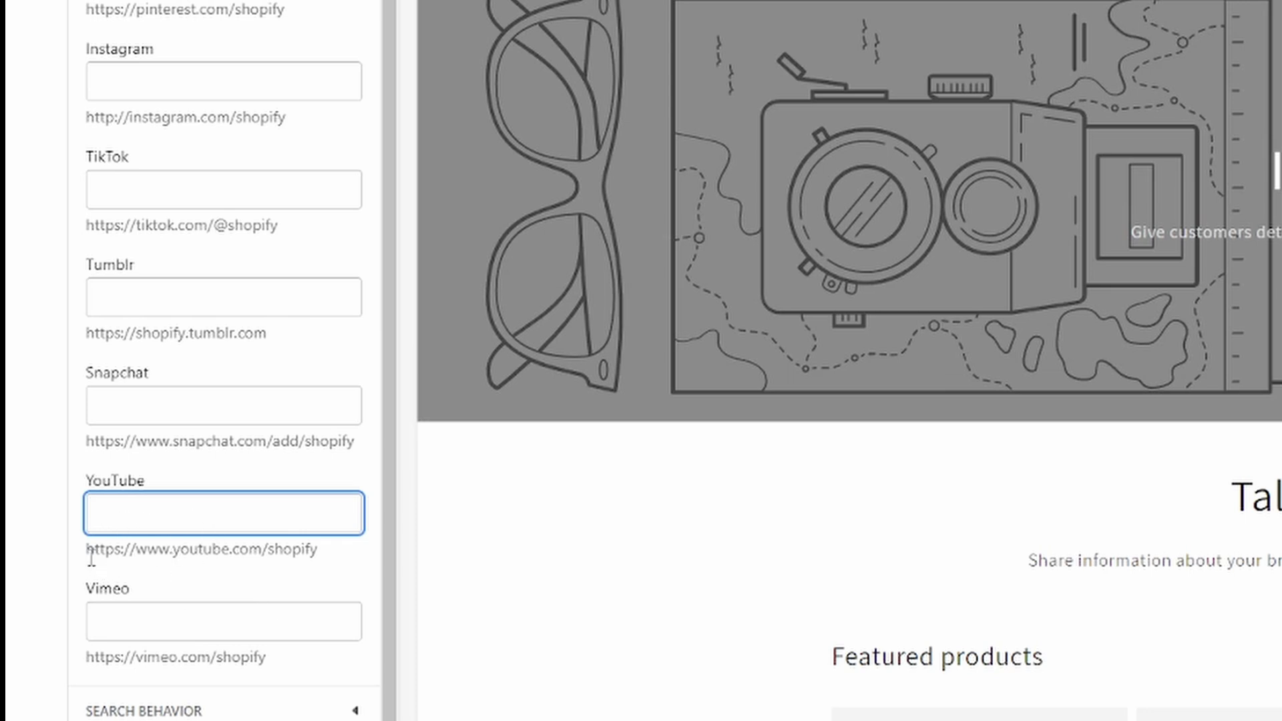
Paste the youtube.com channel URL into the YouTube social field and check its @ handle.
left_click_drag(88, 549, 291, 557)
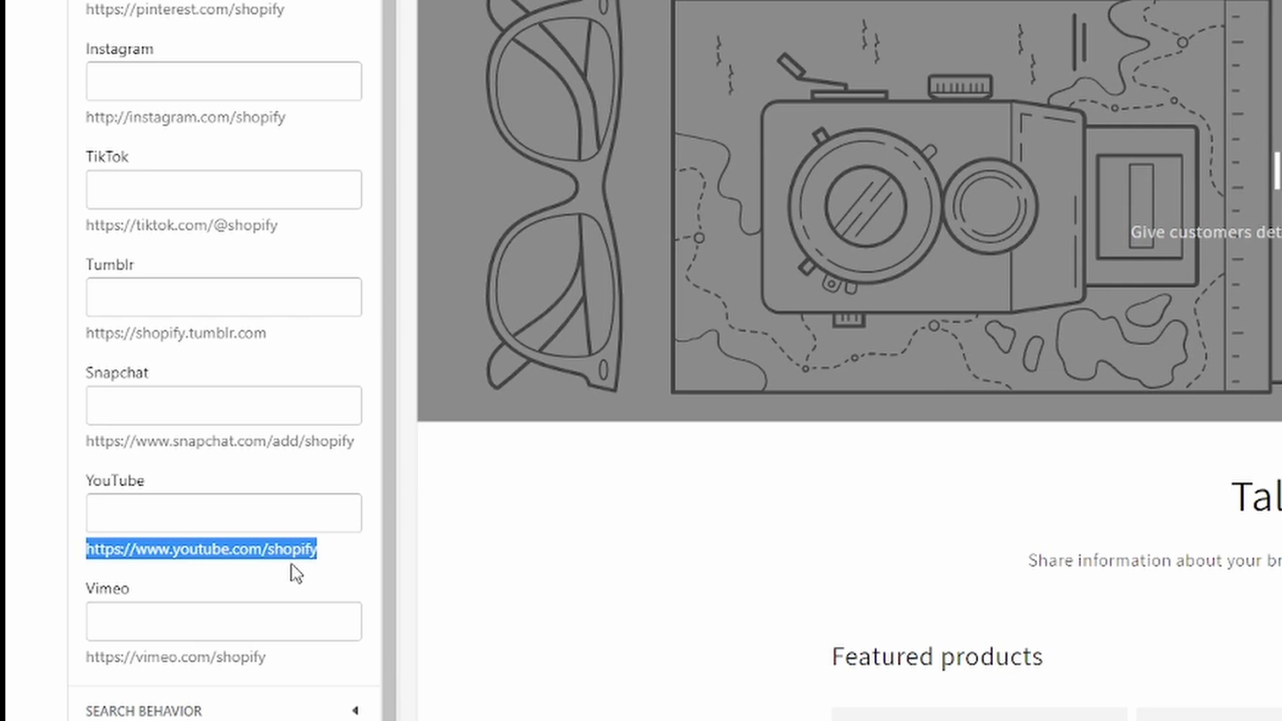
left_click(147, 513)
key("ctrl+v")
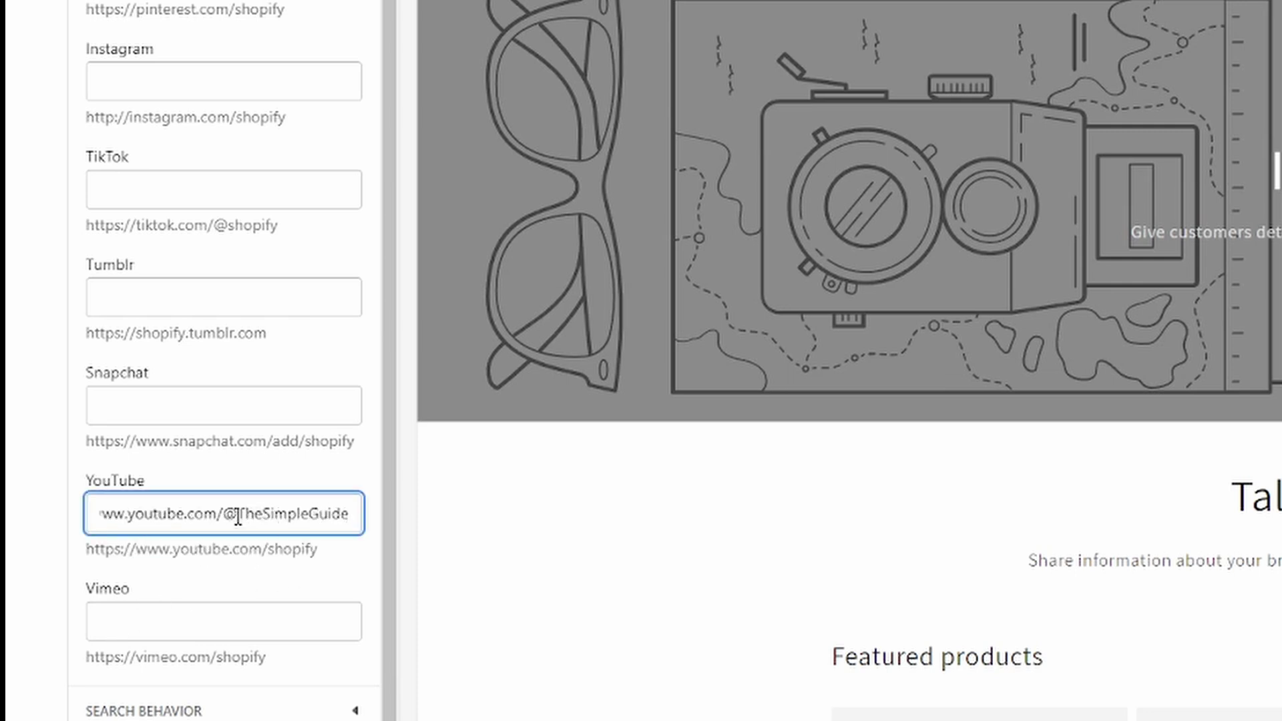
key("Return")
double_click(288, 514)
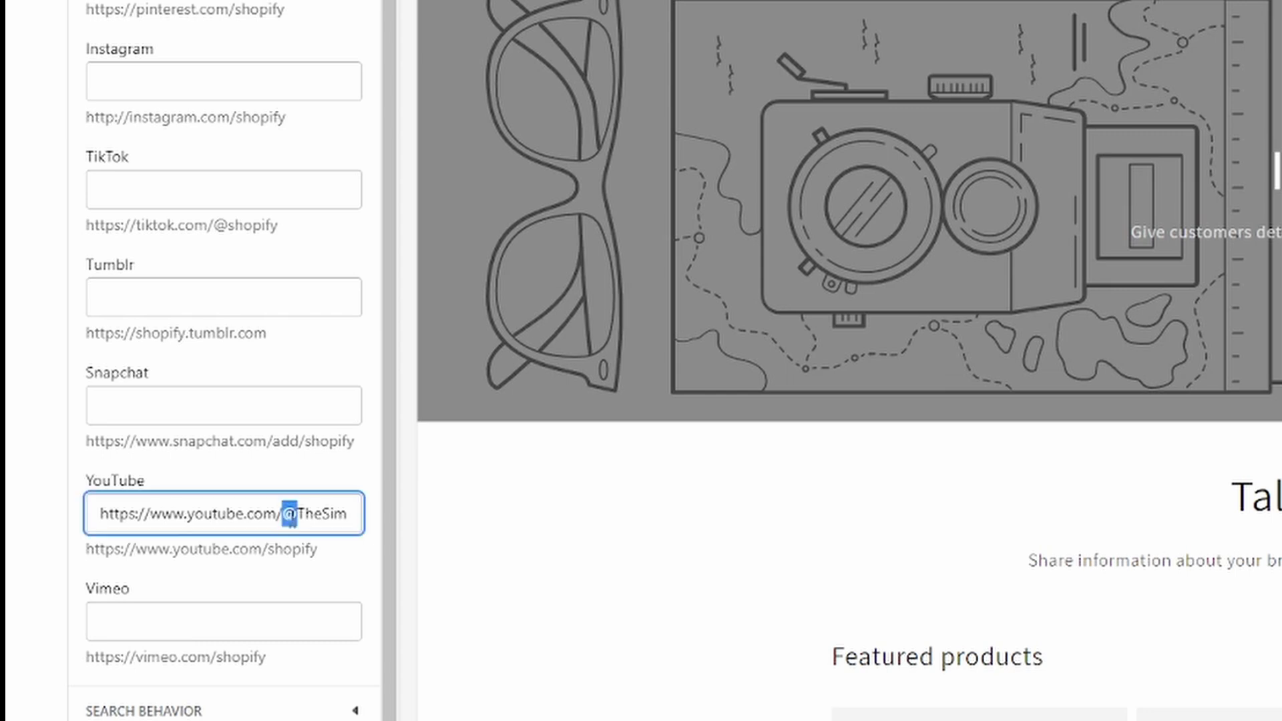
left_click(296, 516)
left_click(371, 515)
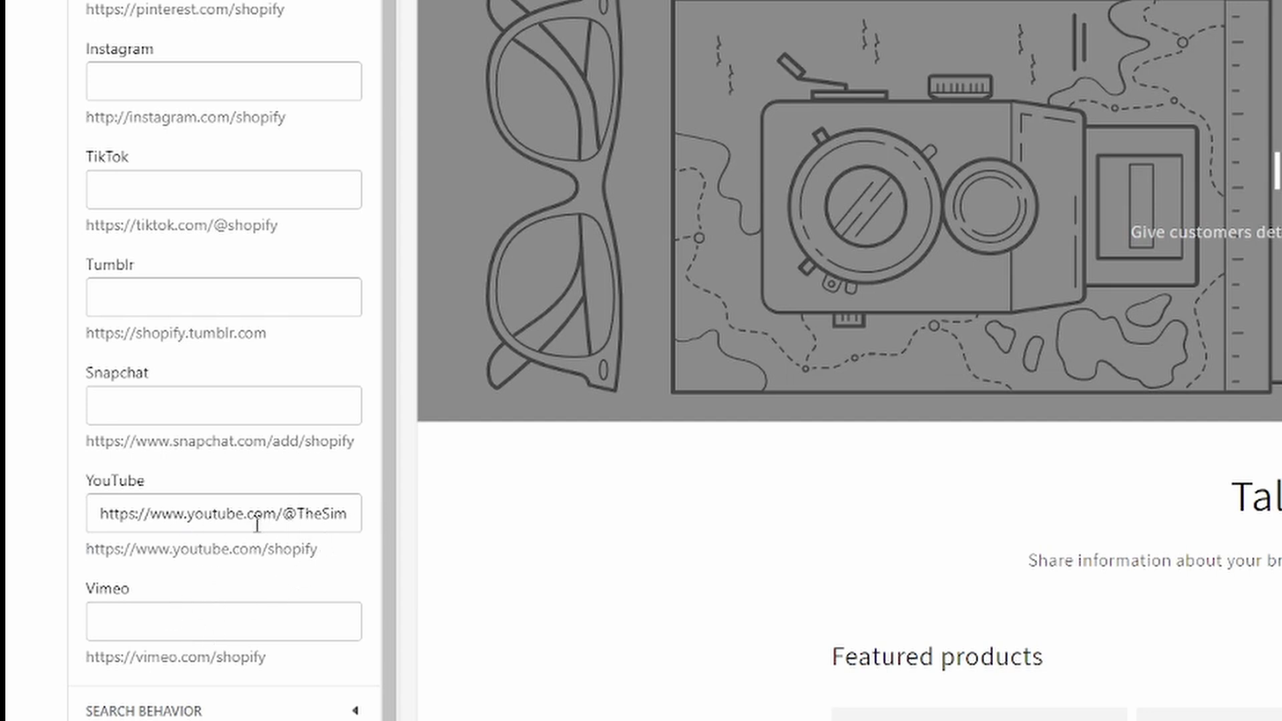
scroll(258, 519, "down", 1)
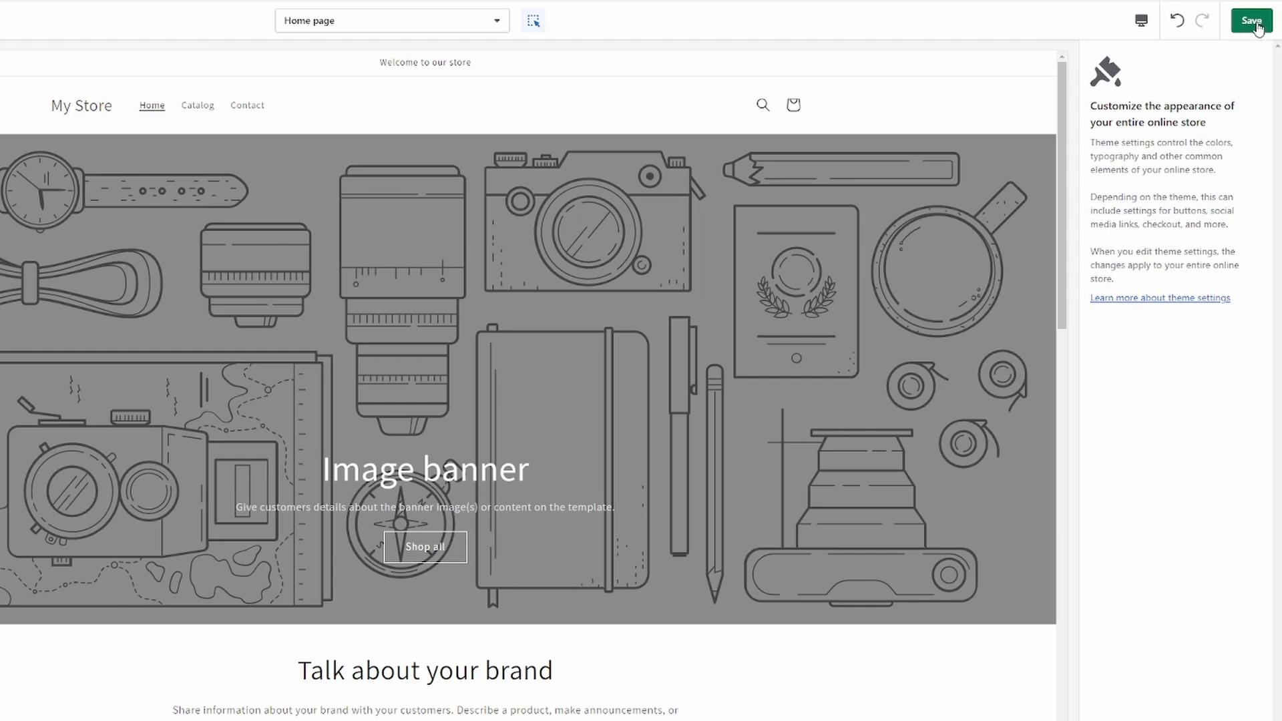
Save the Dawn theme's YouTube link setting and leave the theme editor.
left_click(1252, 21)
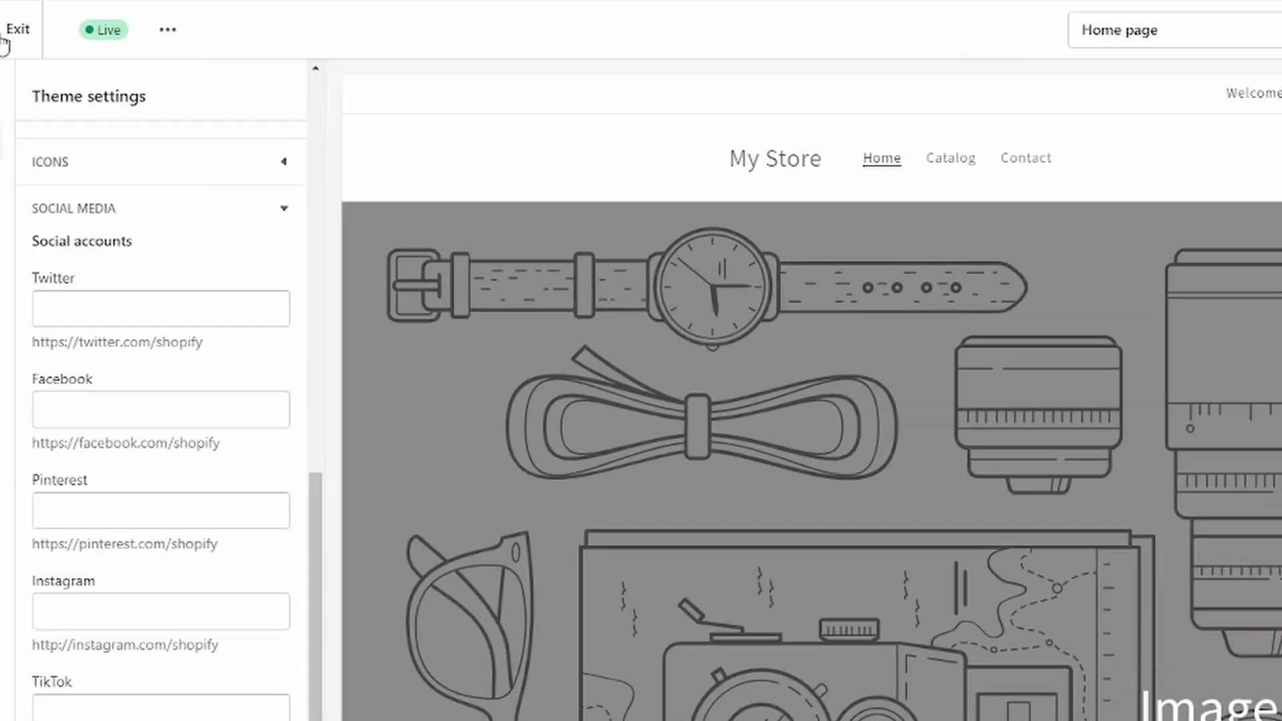
left_click(10, 46)
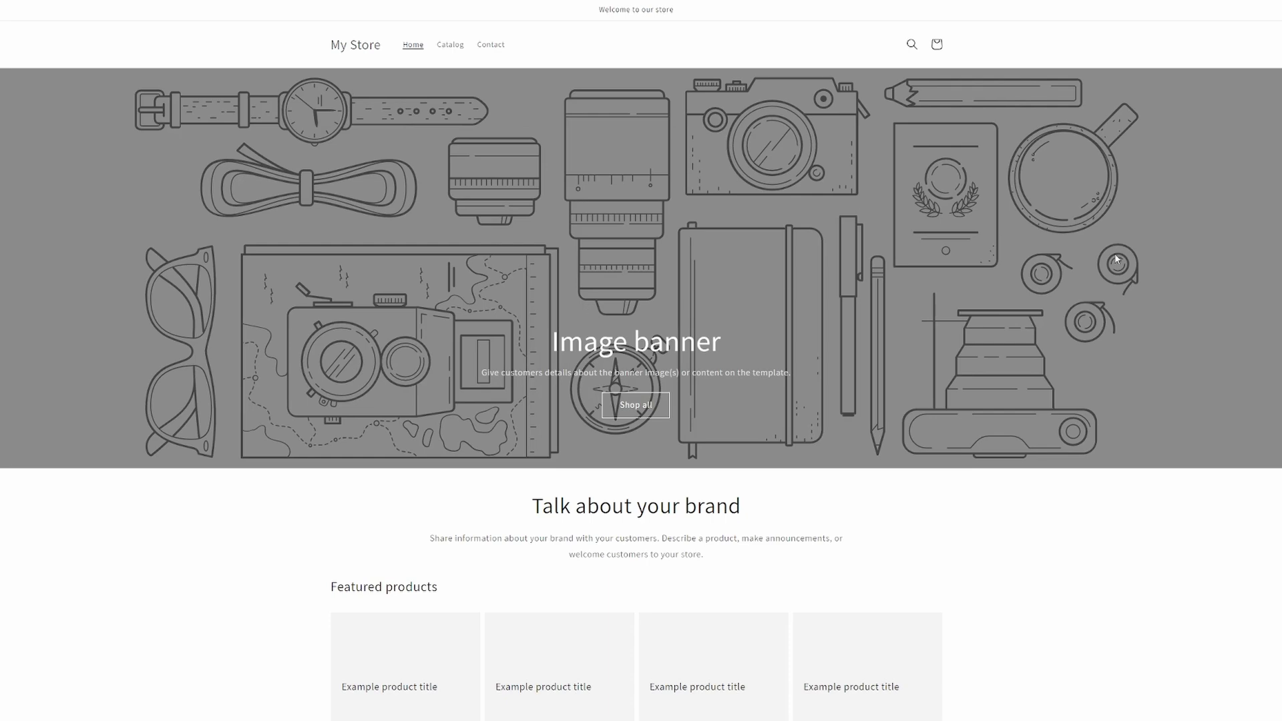
scroll(642, 361, "down", 5)
scroll(641, 361, "down", 8)
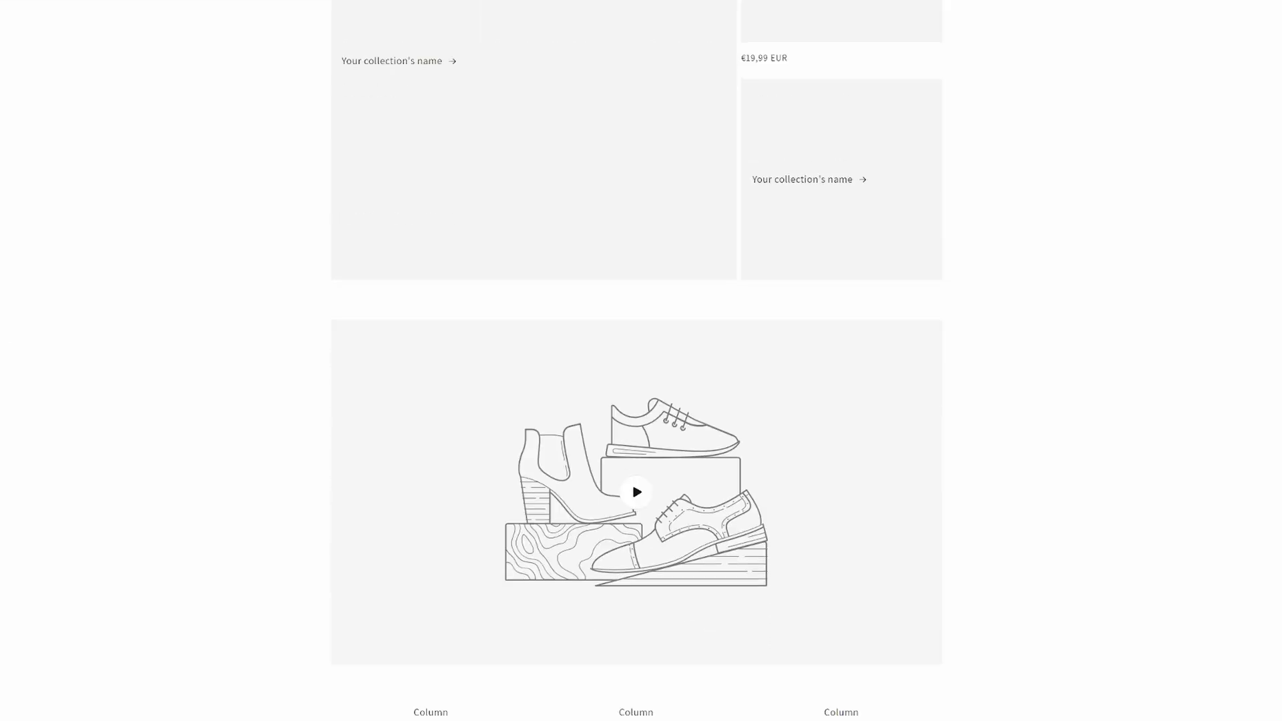
scroll(642, 361, "down", 4)
scroll(642, 360, "down", 2)
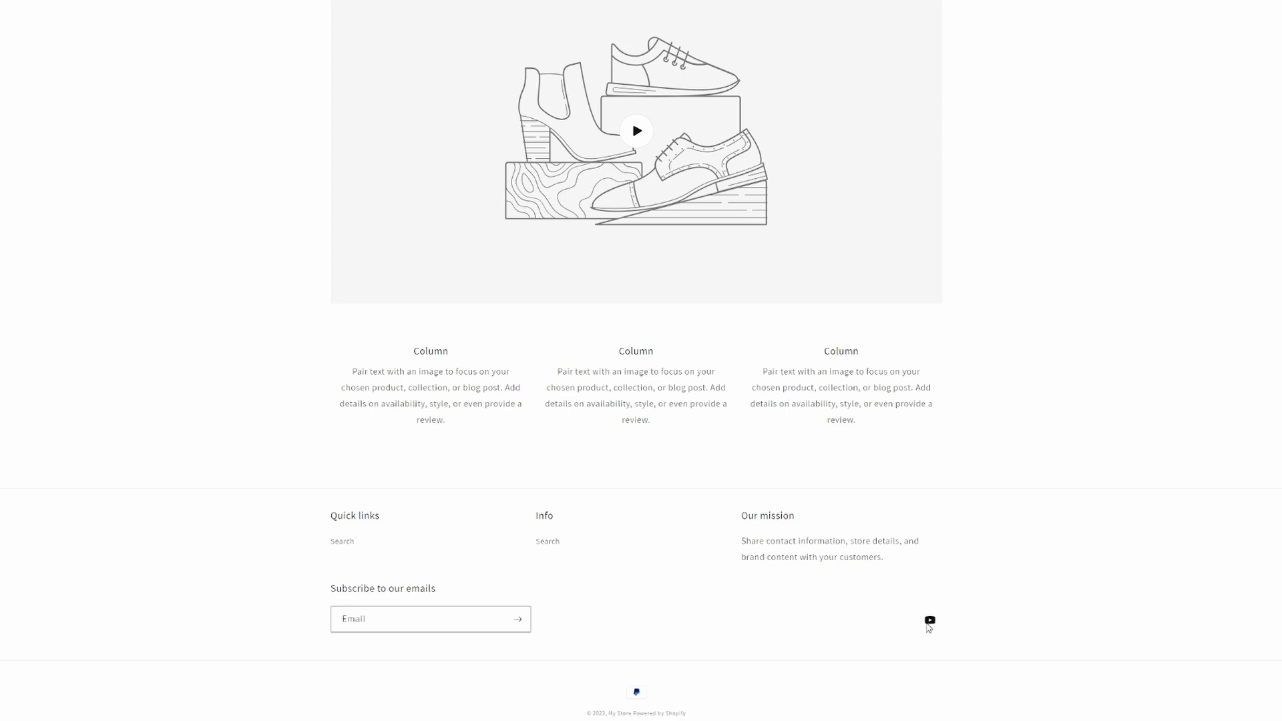
Follow the store footer's YouTube icon to the linked channel page.
left_click(930, 621)
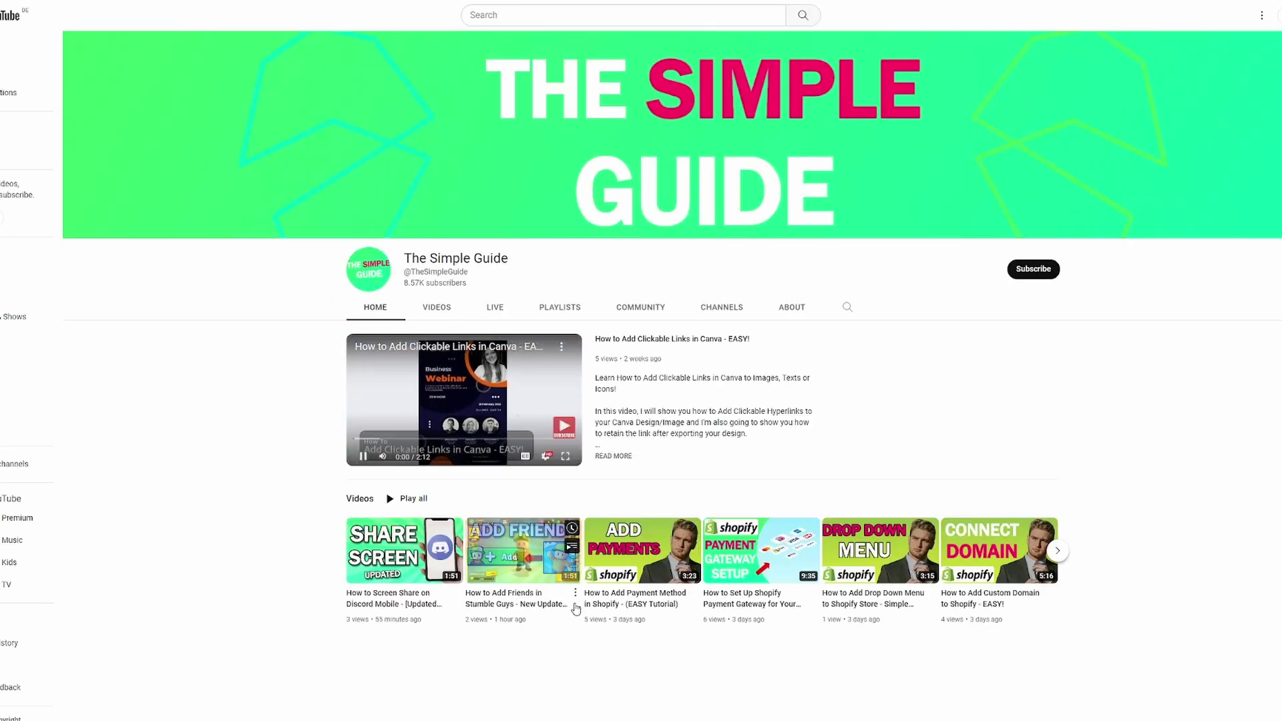